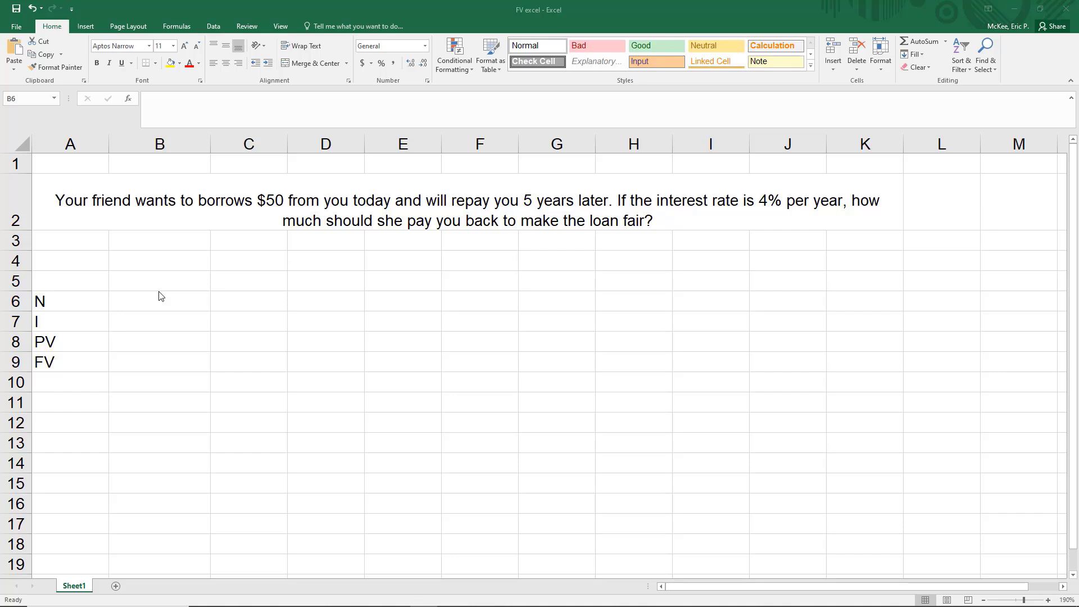
- Enter 5 for N in B6, .04 (4%) for I in B7 and 50 for PV in B8
drag(84, 164, 758, 237)
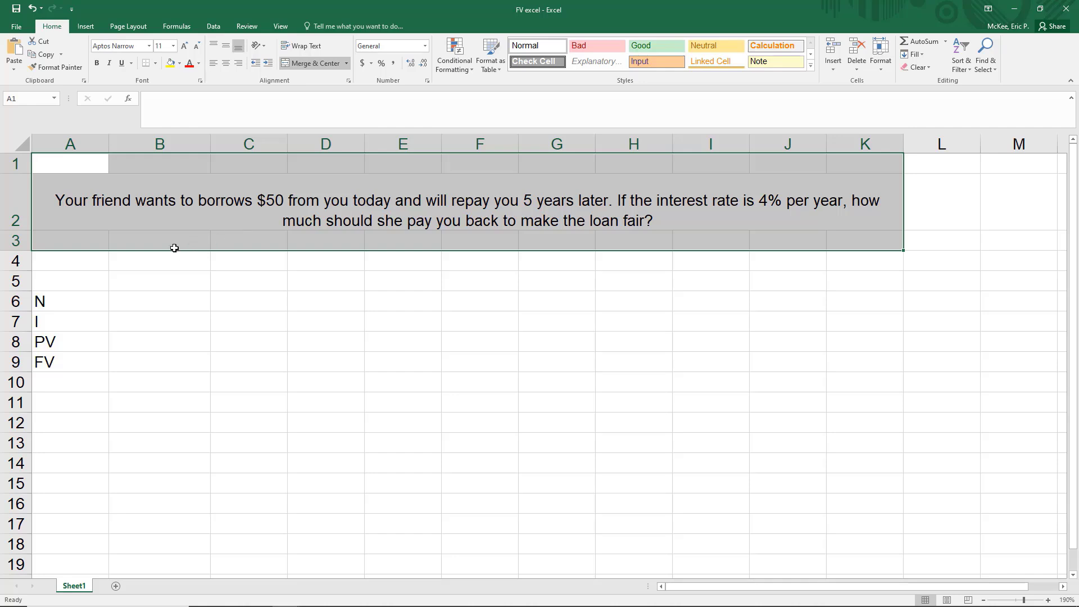
click(187, 262)
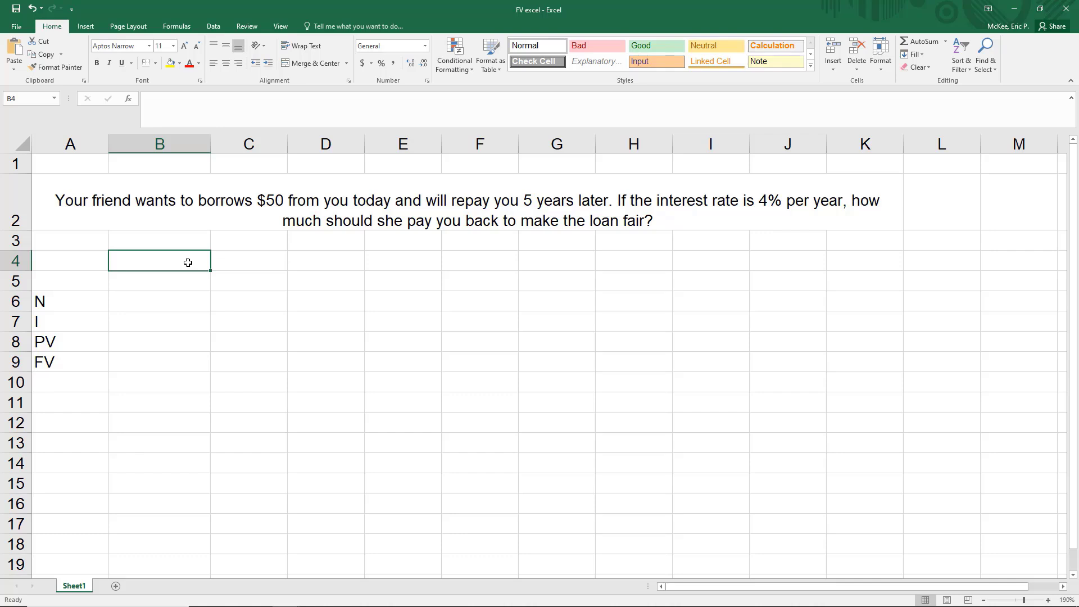
click(152, 301)
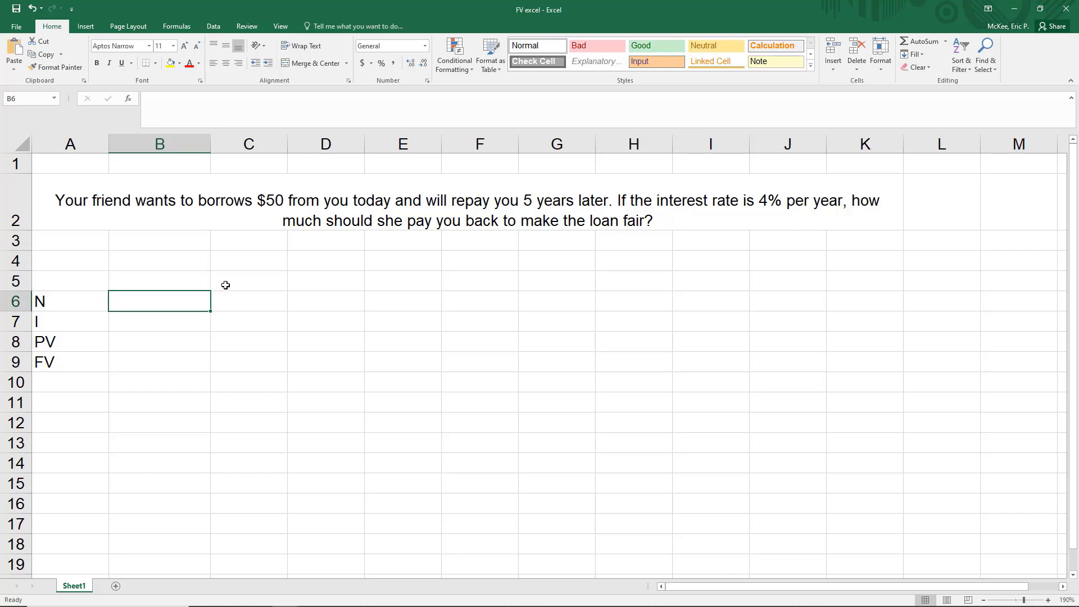
text(5)
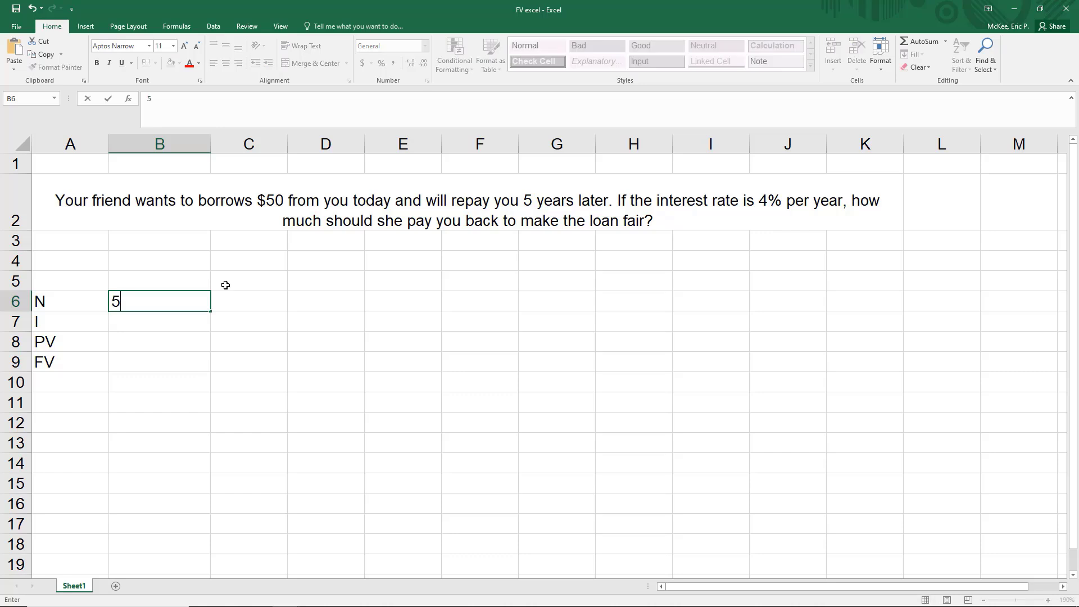
key(Return)
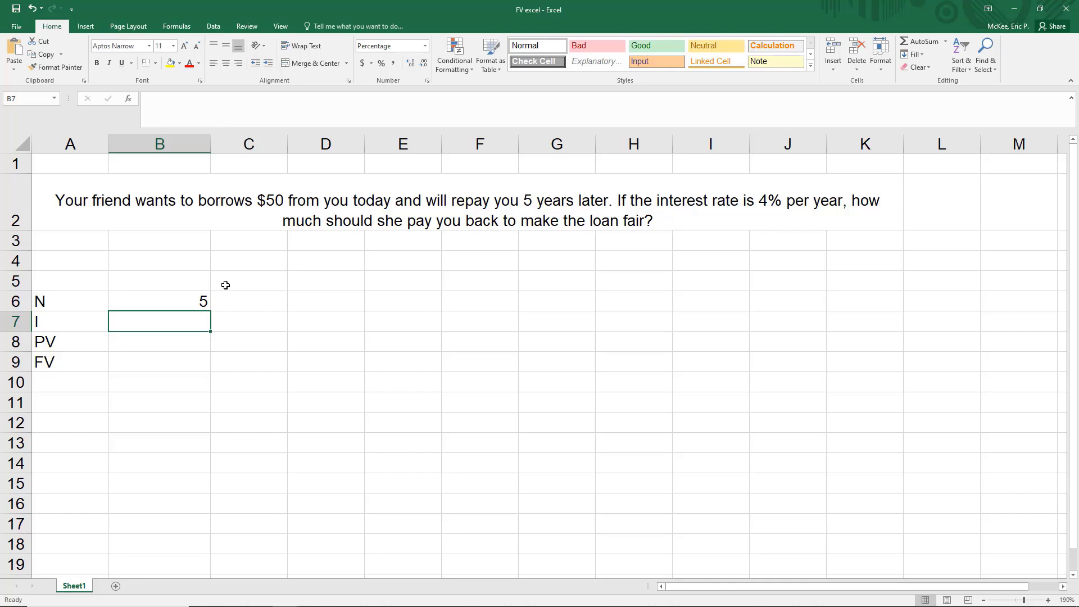
text(.04)
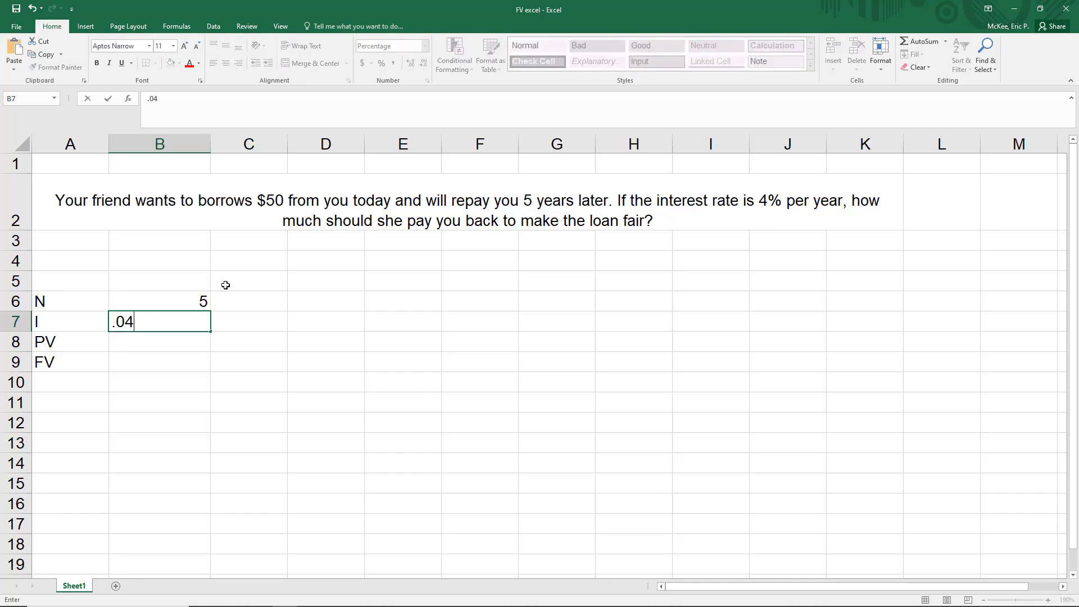
key(Return)
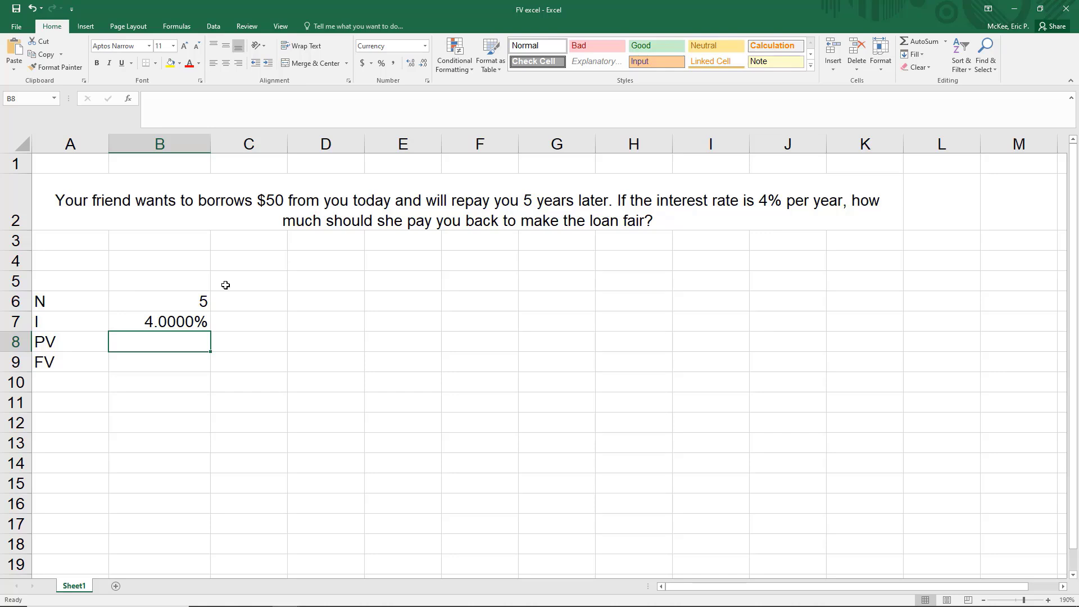
text(50)
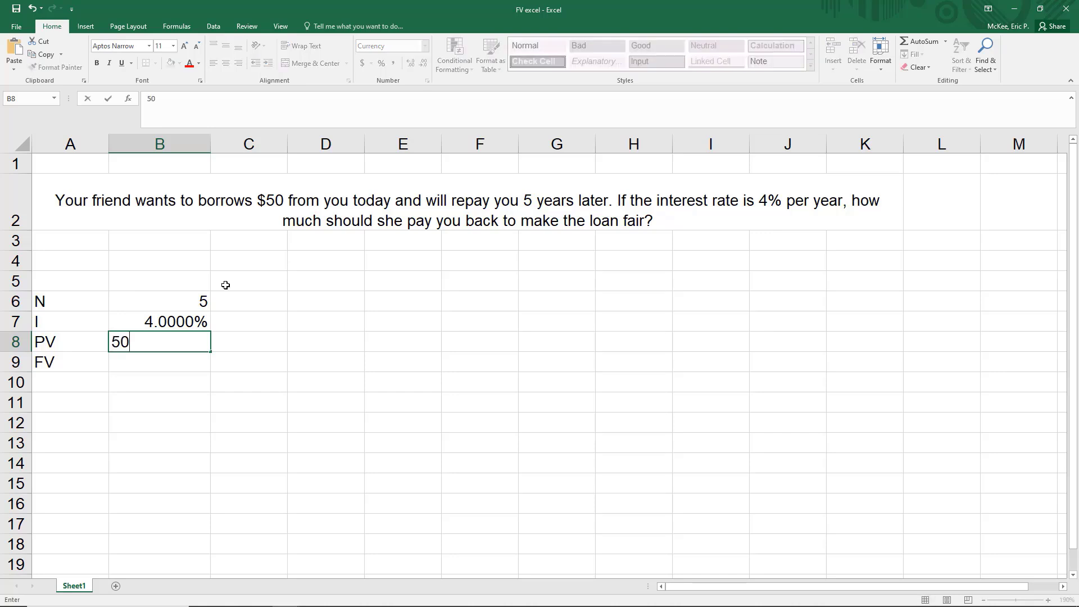
key(Return)
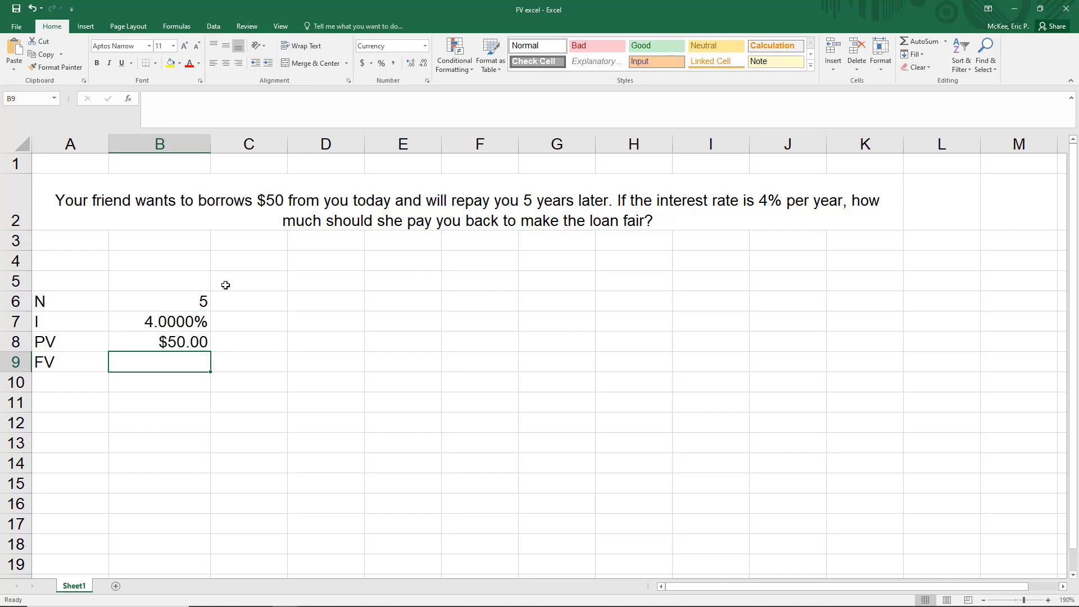
- Enter =fv(.04,5,0,50) in B9, giving a future value of -$60.83
text(=fv()
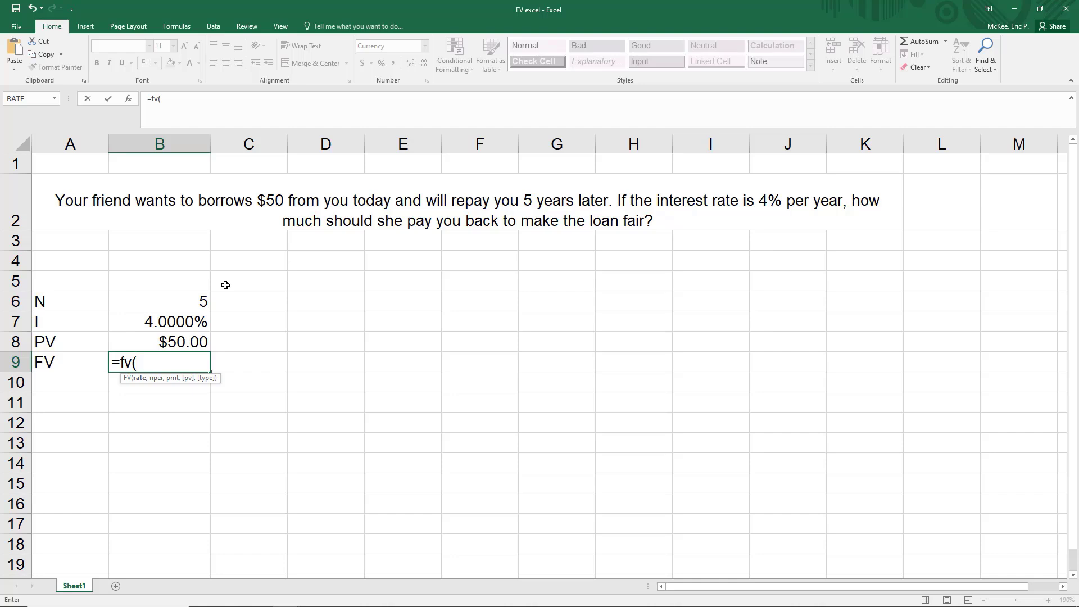
text(.04,5,)
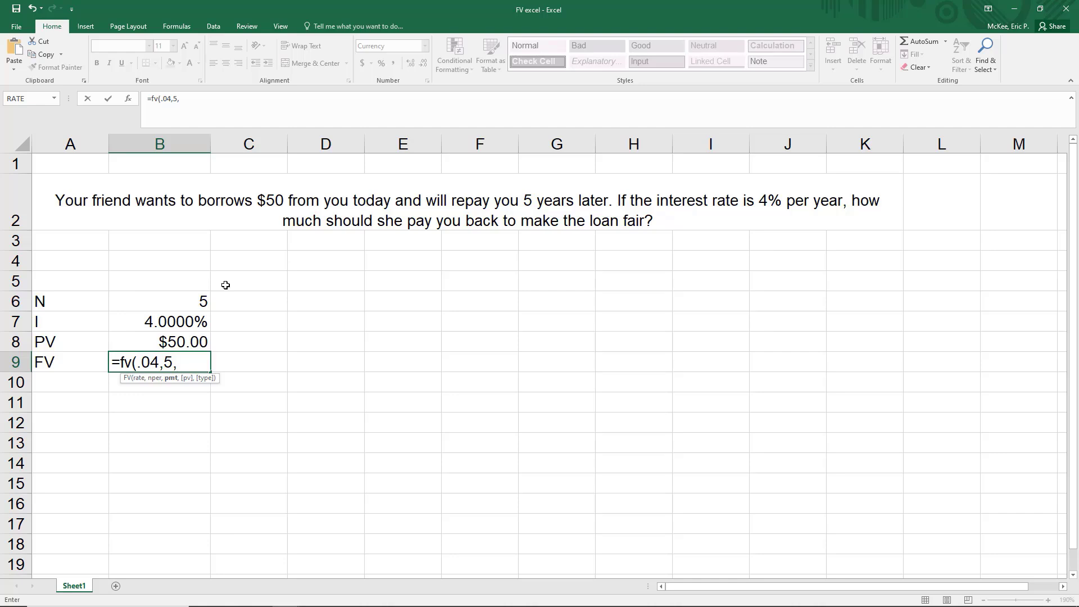
text(0)
text(,)
text())
key(Return)
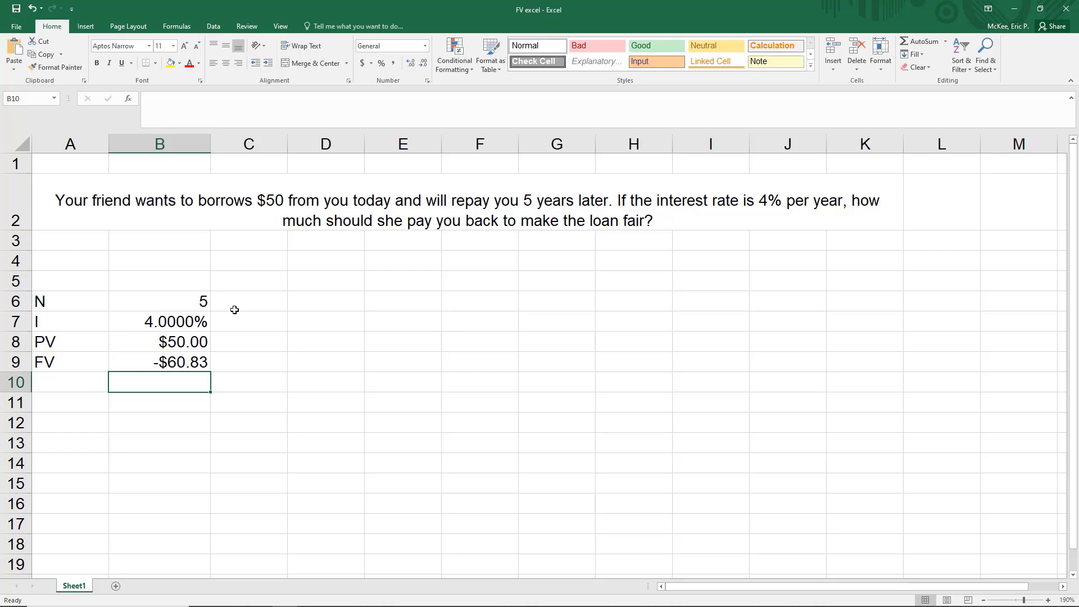
- Rewrite the B9 formula as =FV(B7,B6,0,B8), so it references the input cells
click(178, 364)
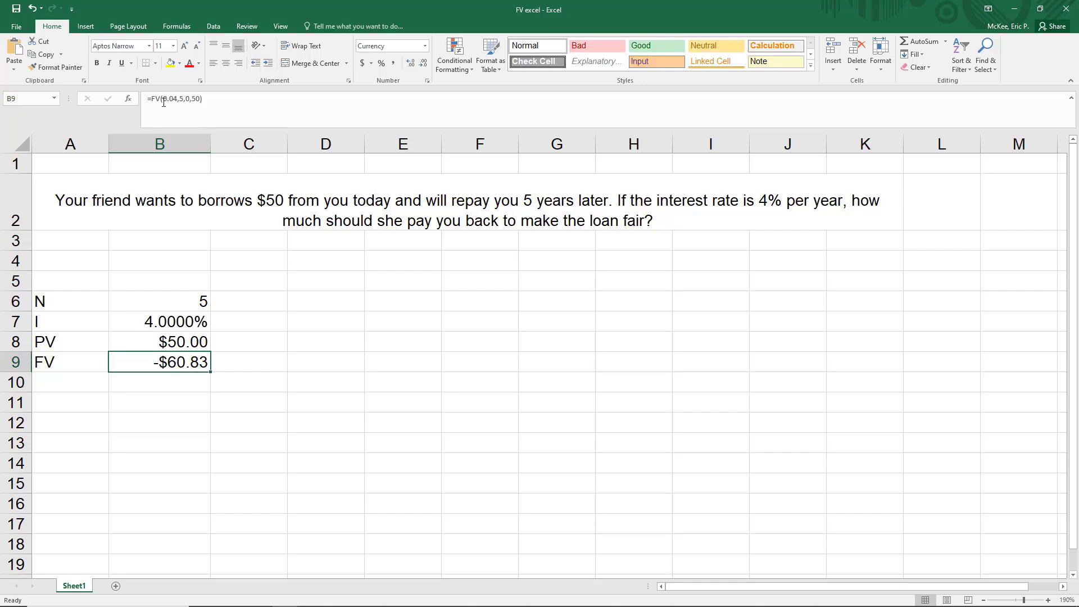
drag(164, 99, 200, 99)
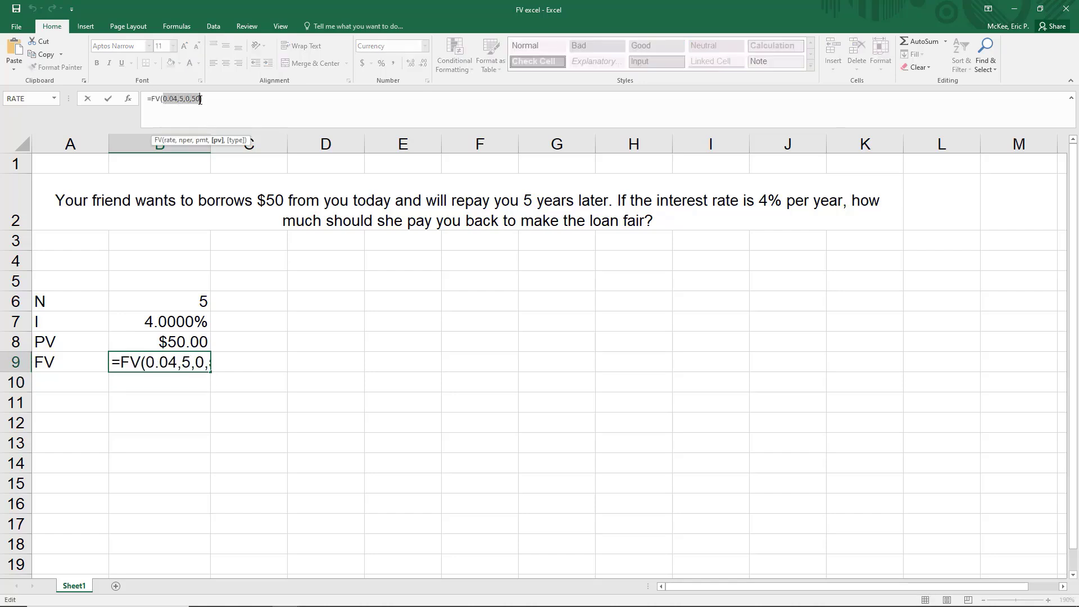
key(BackSpace)
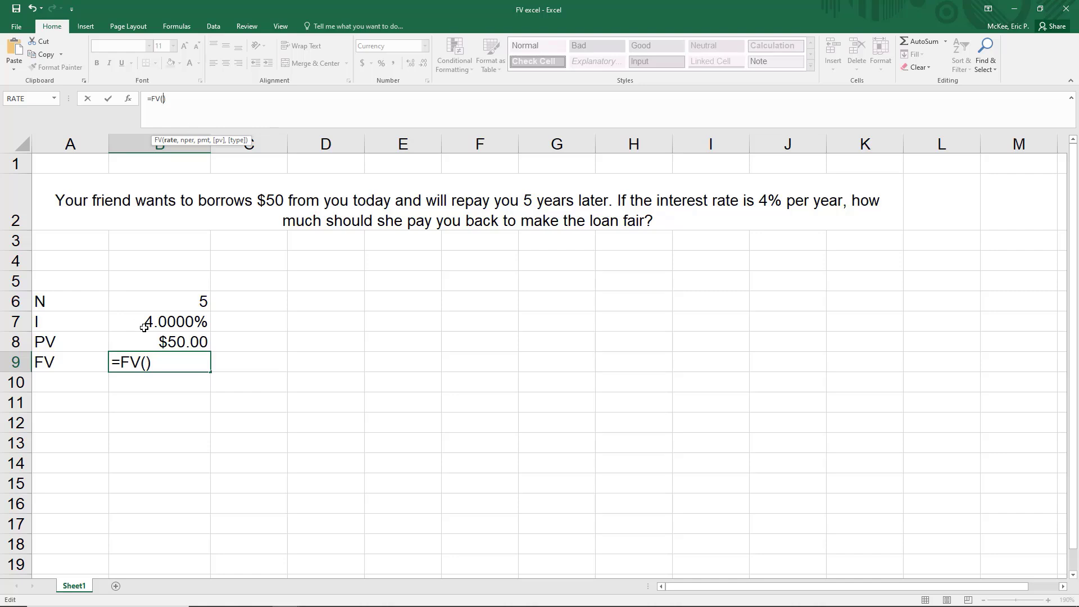
text(b7)
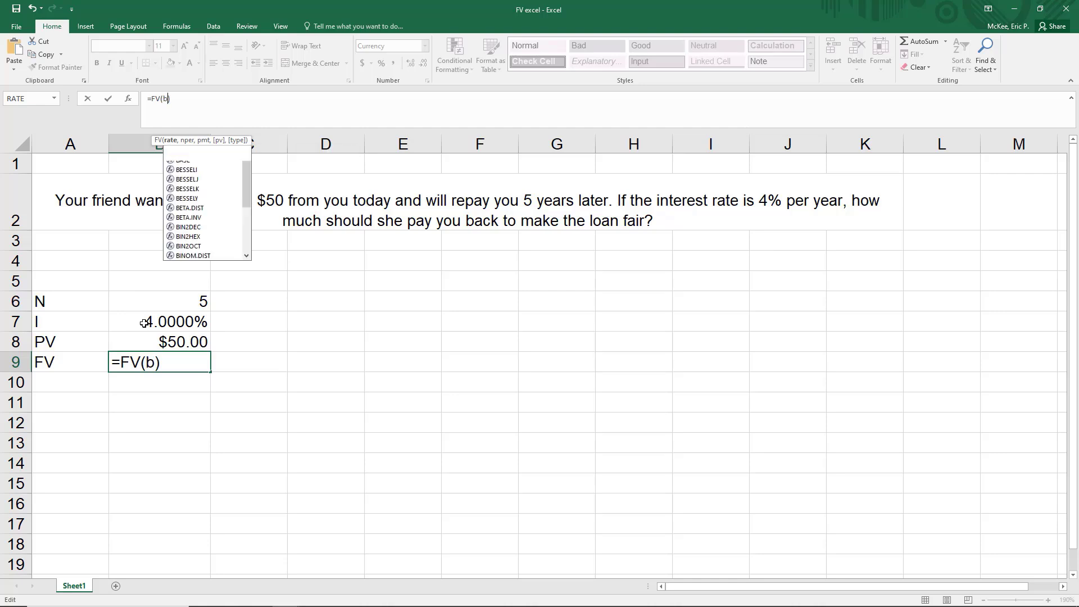
text(,)
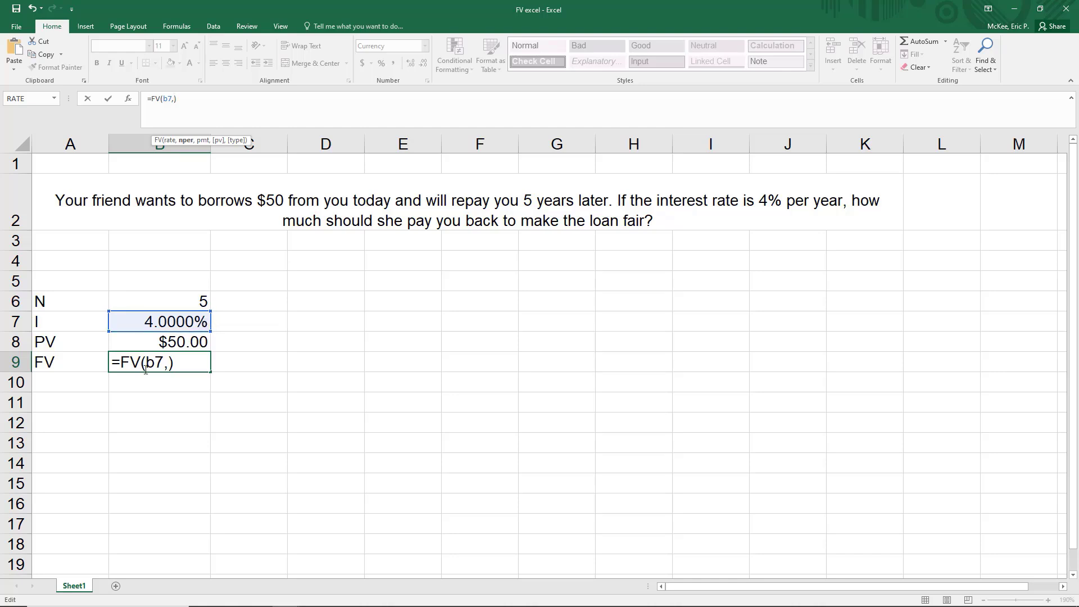
click(152, 301)
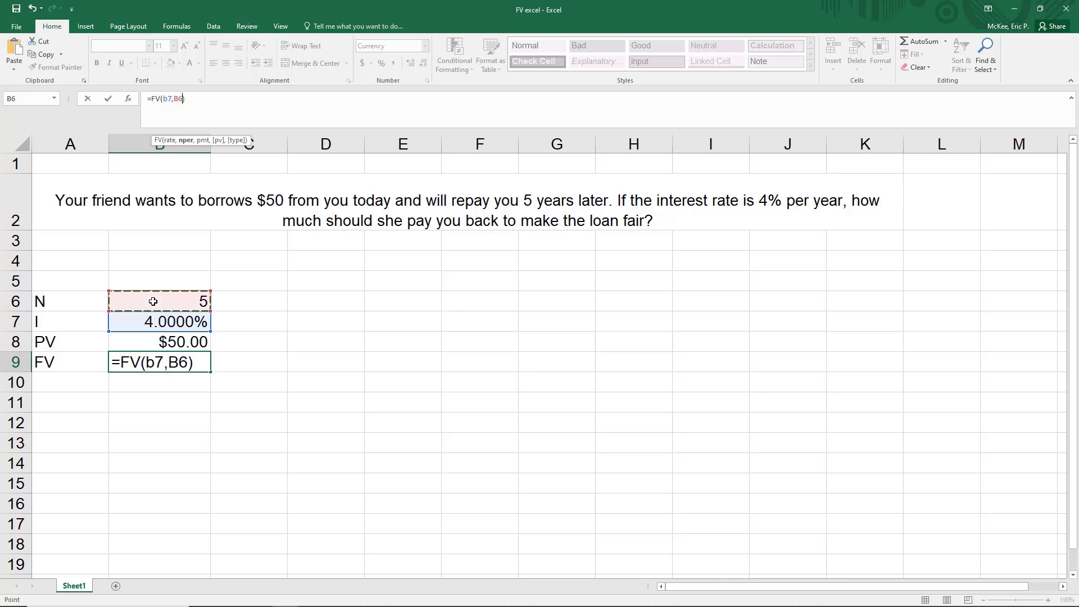
text(,0,)
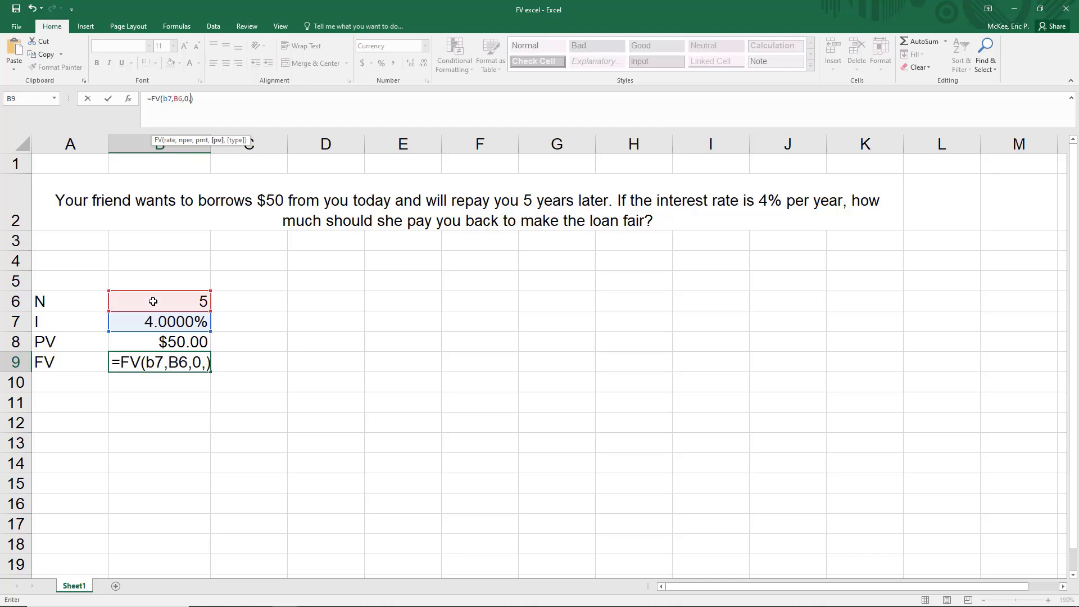
click(150, 346)
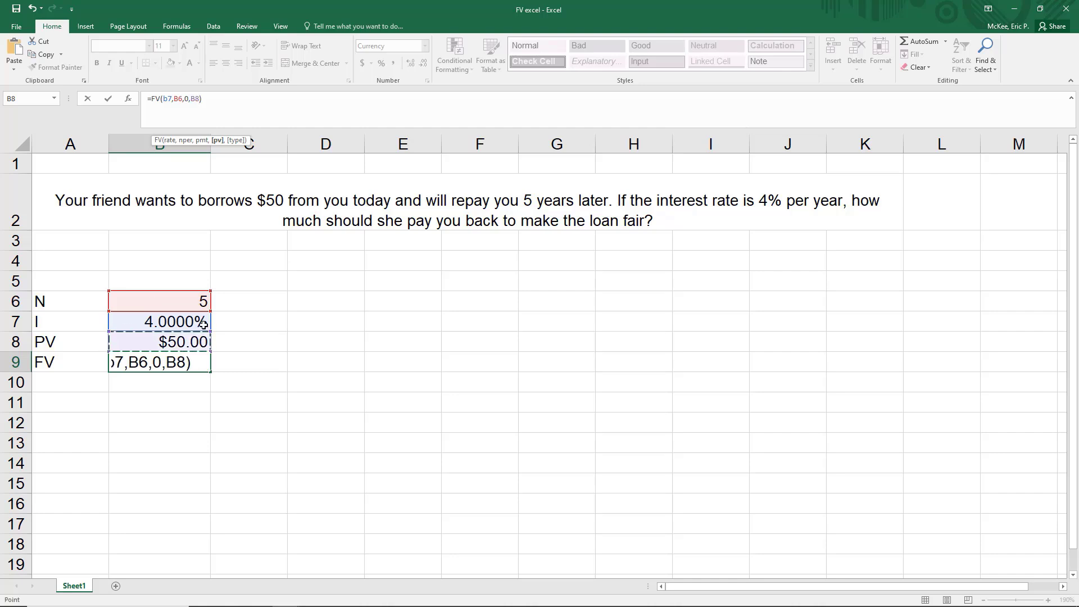
key(Return)
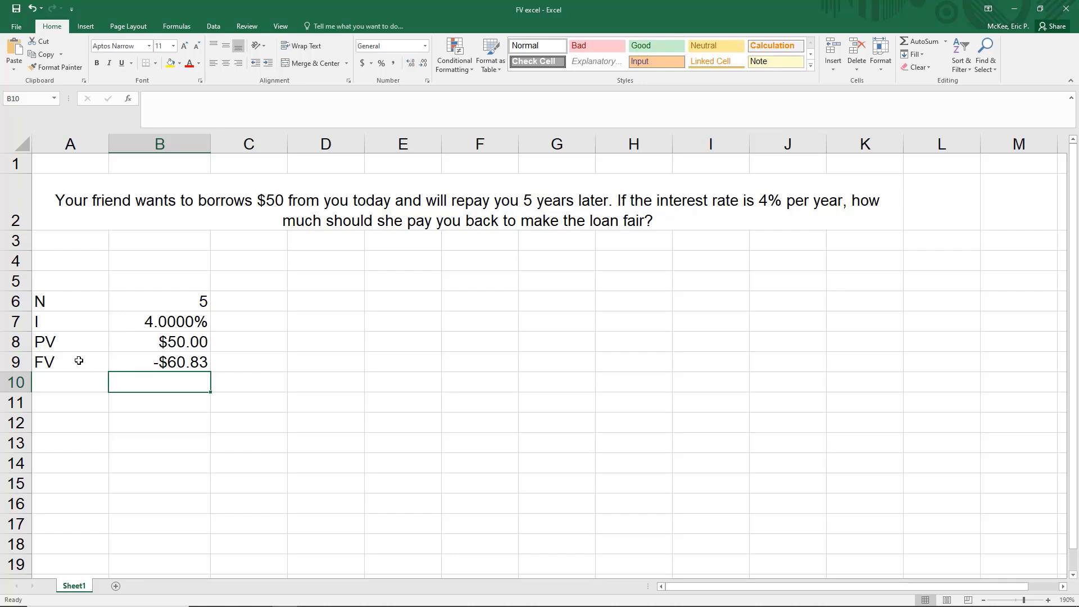
drag(79, 361, 161, 363)
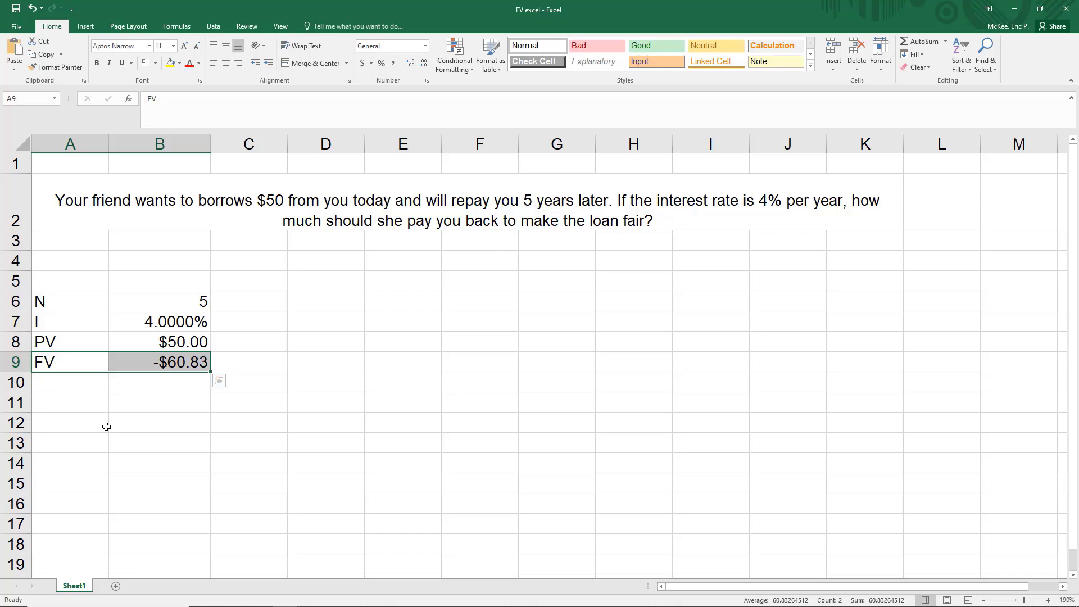
drag(93, 297, 151, 347)
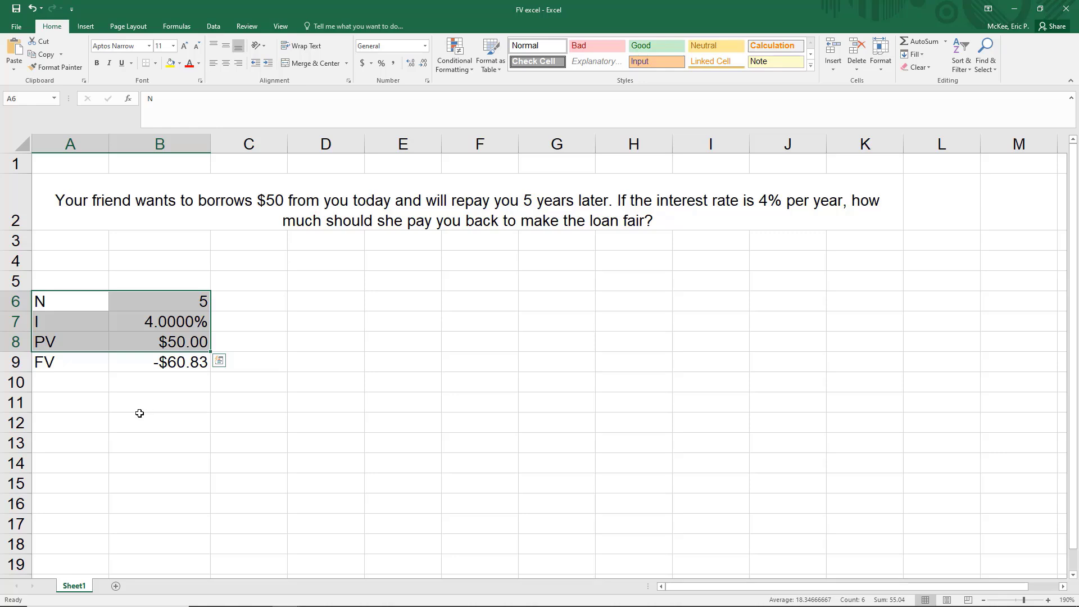
- Change PV in B8 to 800 and check that FV in B9 updates to -$973.32
click(174, 343)
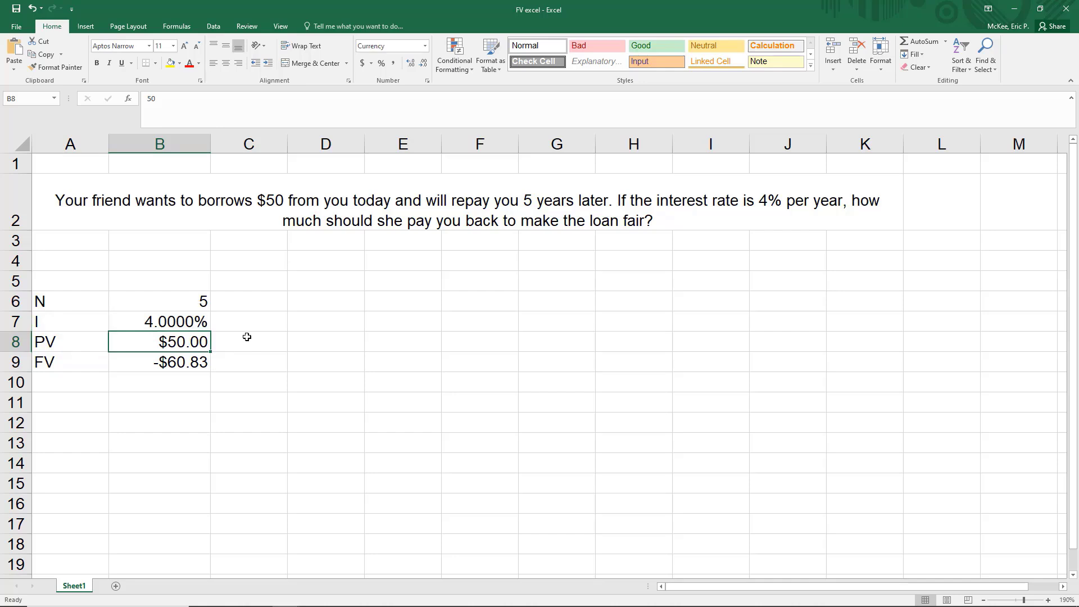
text(800)
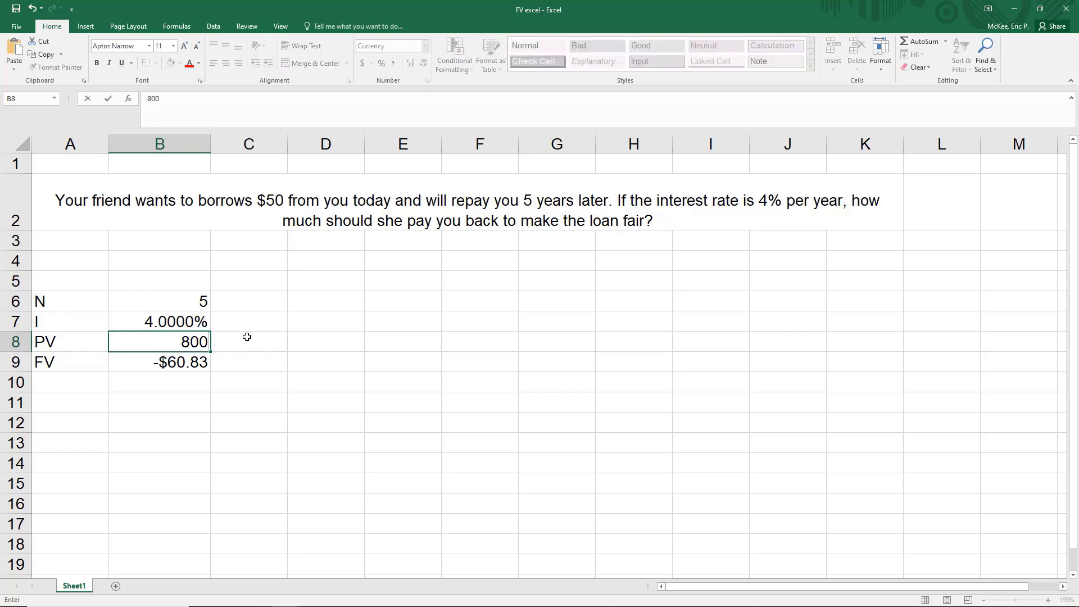
key(Return)
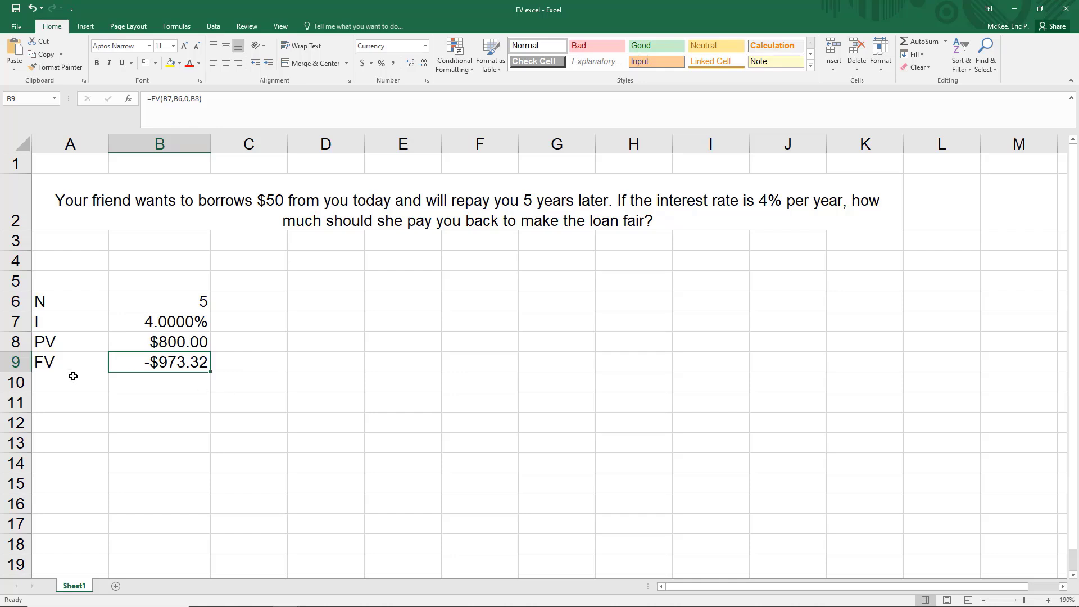
drag(75, 365, 135, 364)
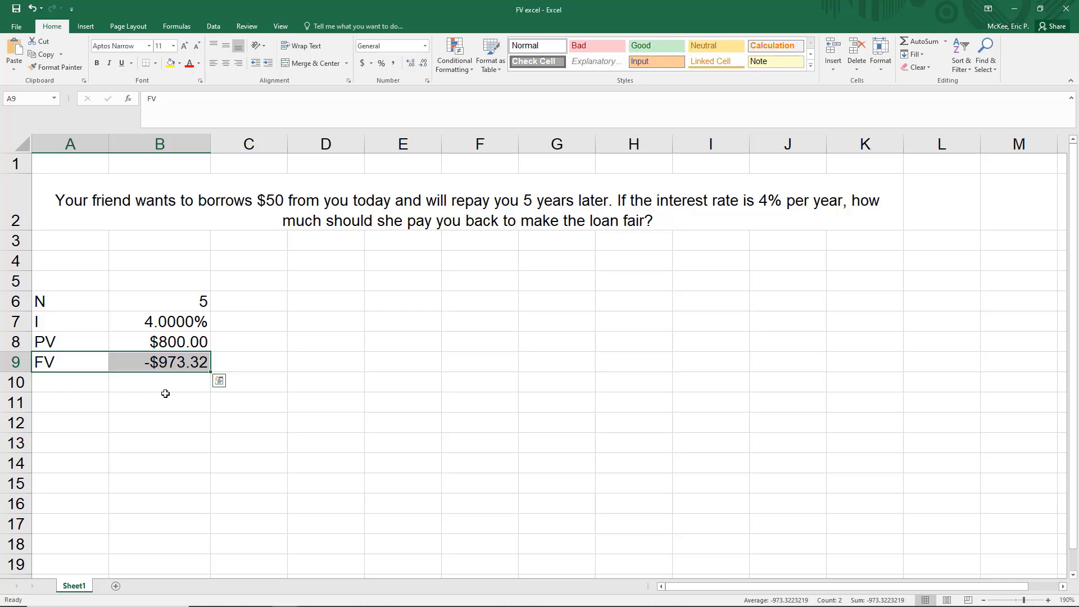
click(93, 386)
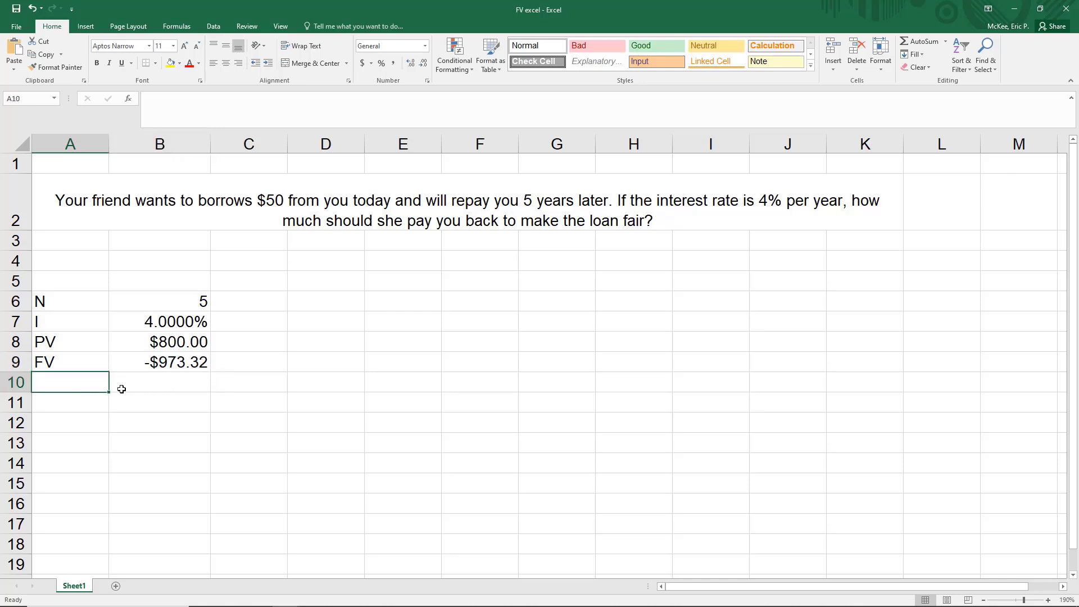